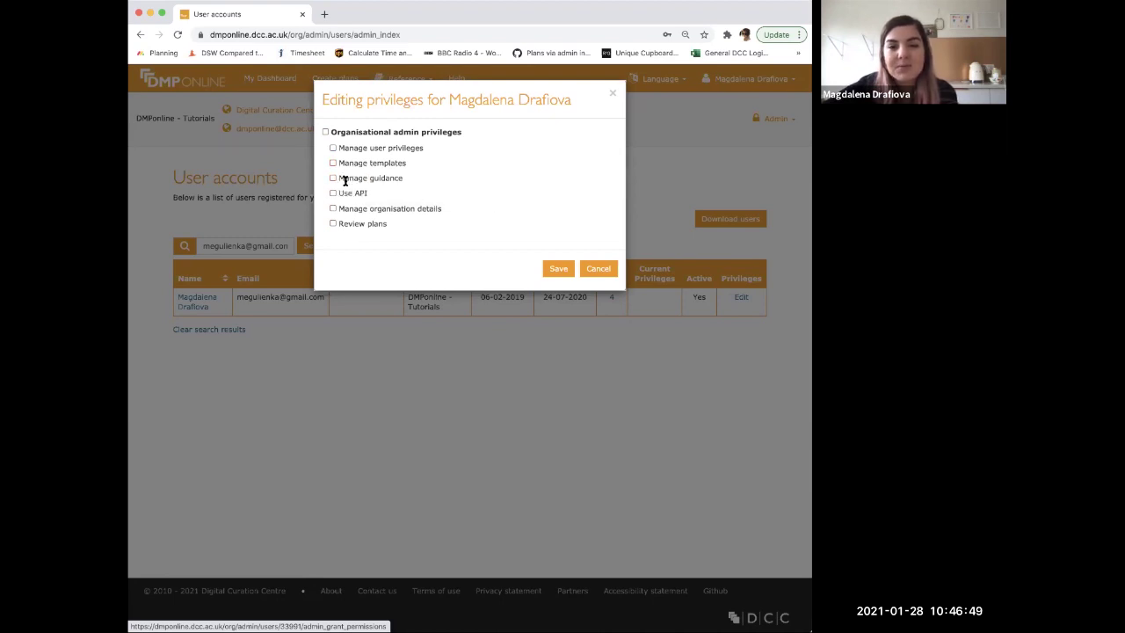
- Point out the Manage guidance privilege, then cancel the privileges dialog without saving changes
{"action": "left_click_drag", "start_coordinate": [340, 179], "coordinate": [401, 177]}
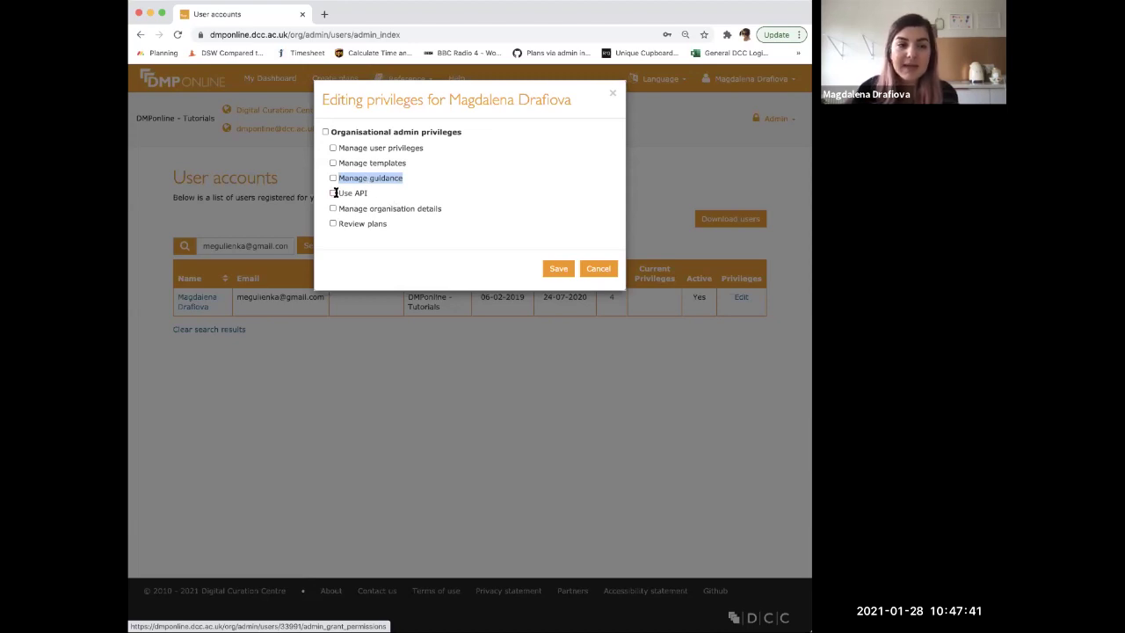
{"action": "left_click", "coordinate": [343, 194]}
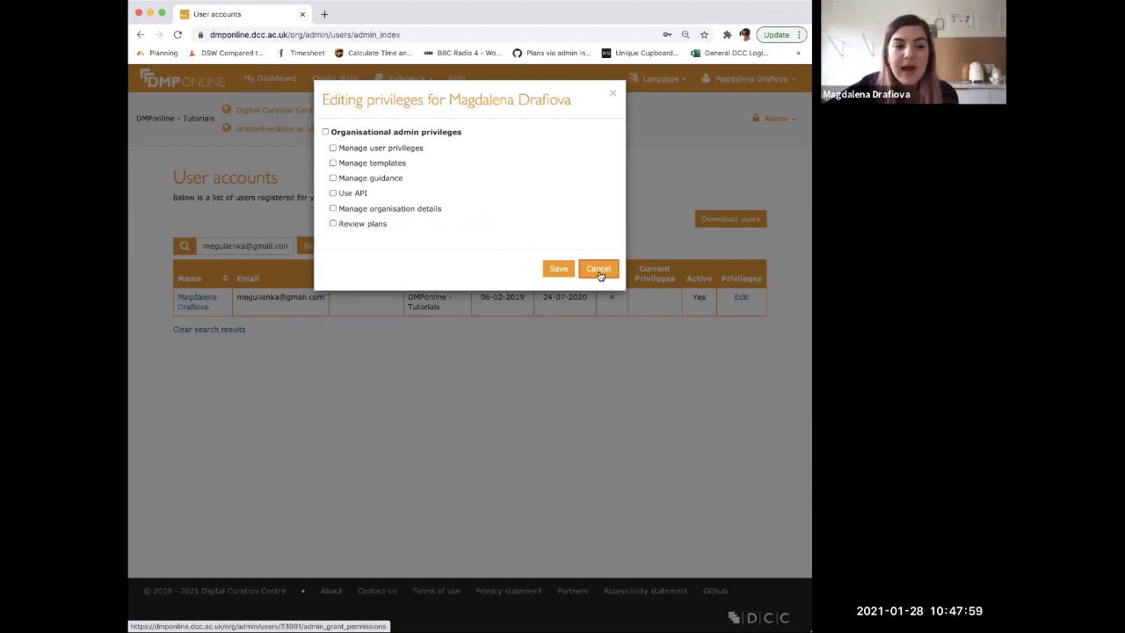
{"action": "left_click", "coordinate": [598, 269]}
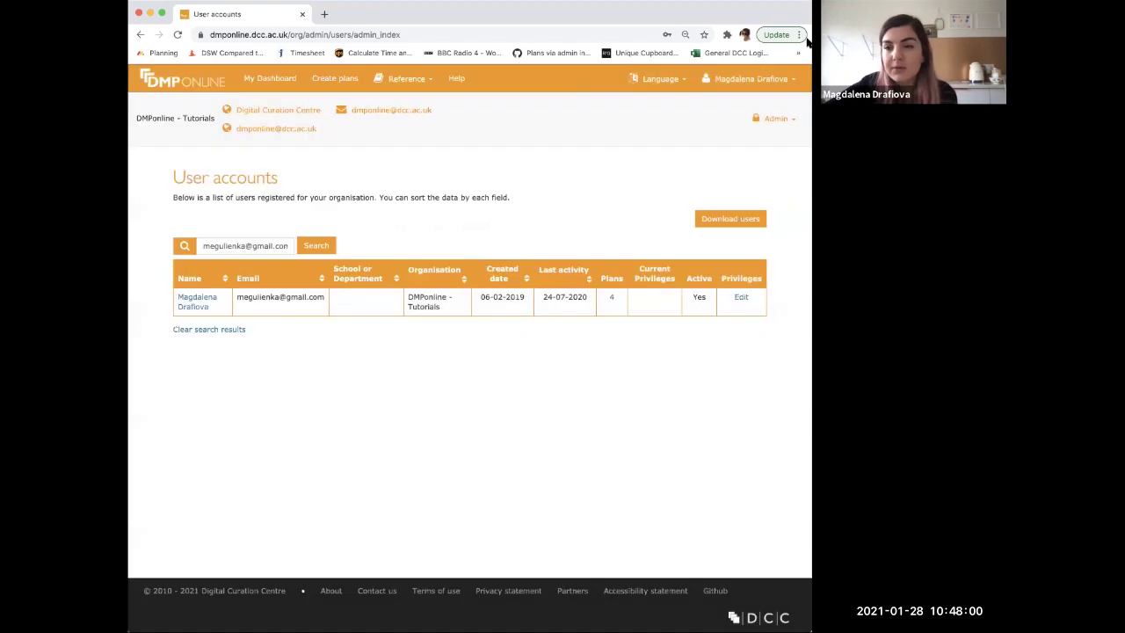
- Open your own Edit profile page from the account menu and scroll through its form
{"action": "left_click", "coordinate": [768, 80]}
{"action": "left_click", "coordinate": [754, 102]}
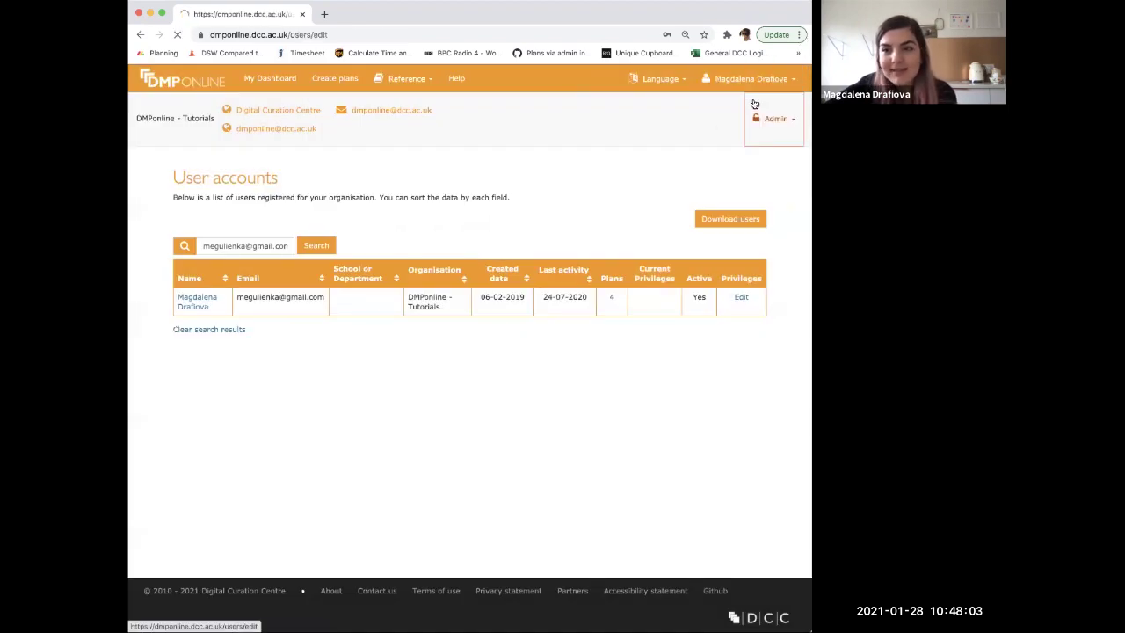
{"action": "scroll", "coordinate": [495, 447], "scroll_direction": "down", "scroll_amount": 3}
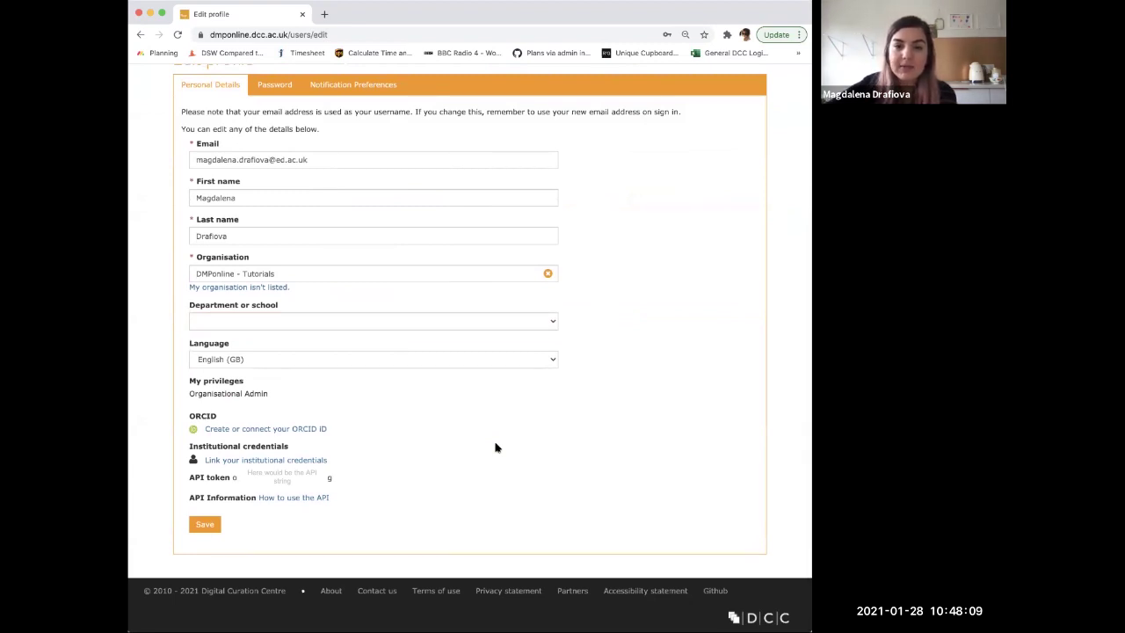
{"action": "scroll", "coordinate": [492, 294], "scroll_direction": "up", "scroll_amount": 3}
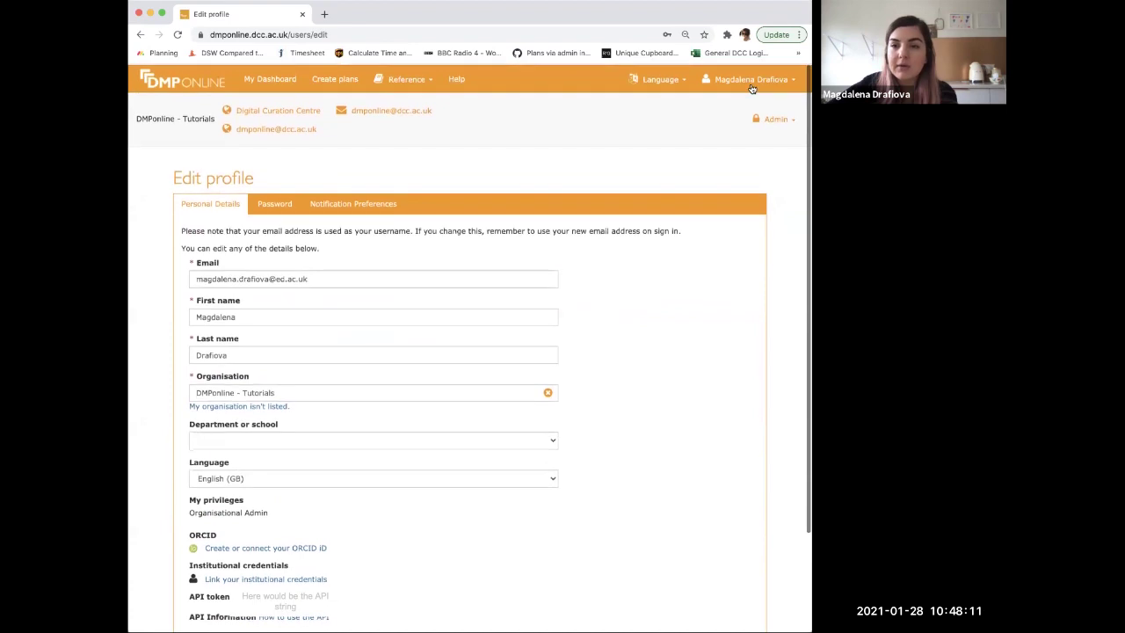
- Highlight the profile details listing Organisational Admin privileges and API information
{"action": "left_click", "coordinate": [751, 87]}
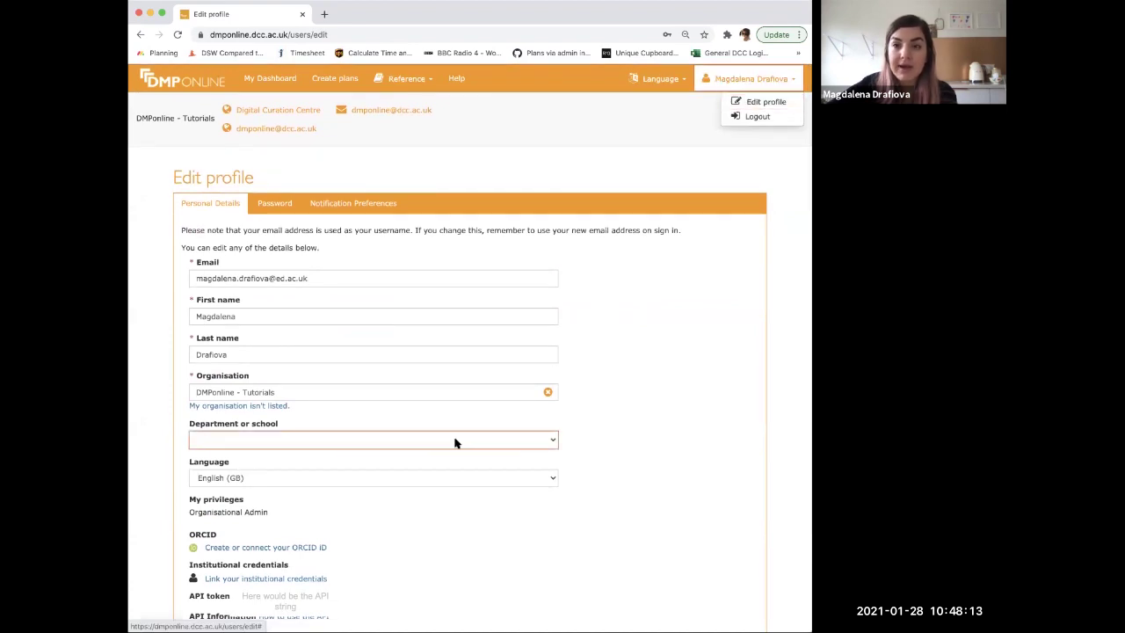
{"action": "scroll", "coordinate": [451, 427], "scroll_direction": "down", "scroll_amount": 3}
{"action": "mouse_move", "coordinate": [348, 487]}
{"action": "left_mouse_down"}
{"action": "mouse_move", "coordinate": [274, 497]}
{"action": "mouse_move", "coordinate": [193, 479]}
{"action": "mouse_move", "coordinate": [341, 499]}
{"action": "left_mouse_up"}
{"action": "left_click", "coordinate": [289, 514]}
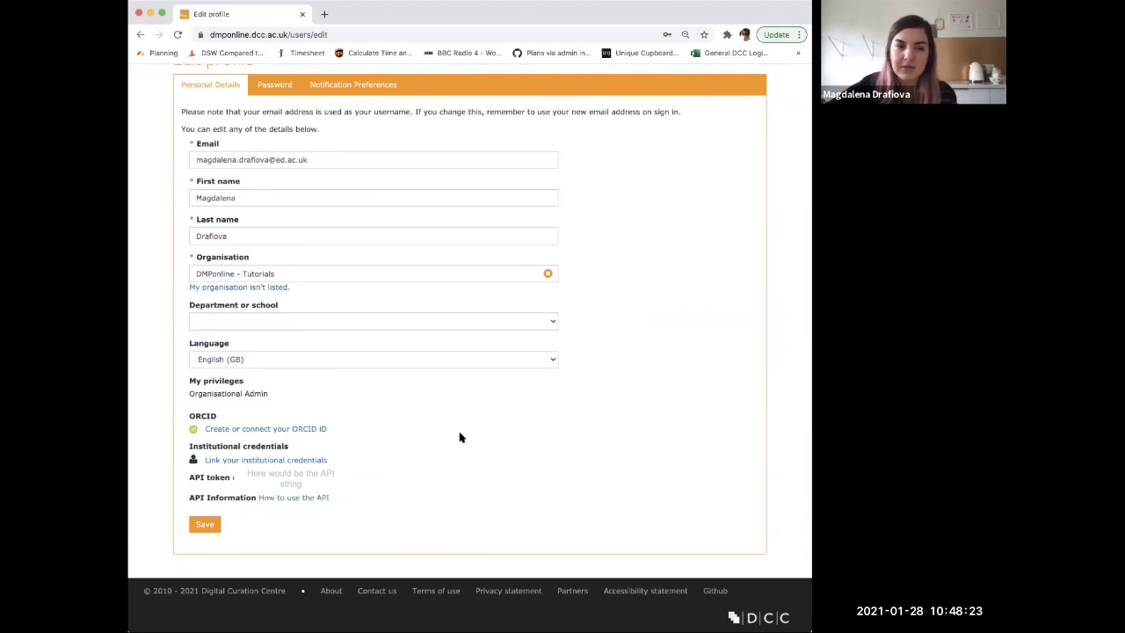
{"action": "scroll", "coordinate": [459, 437], "scroll_direction": "up", "scroll_amount": 3}
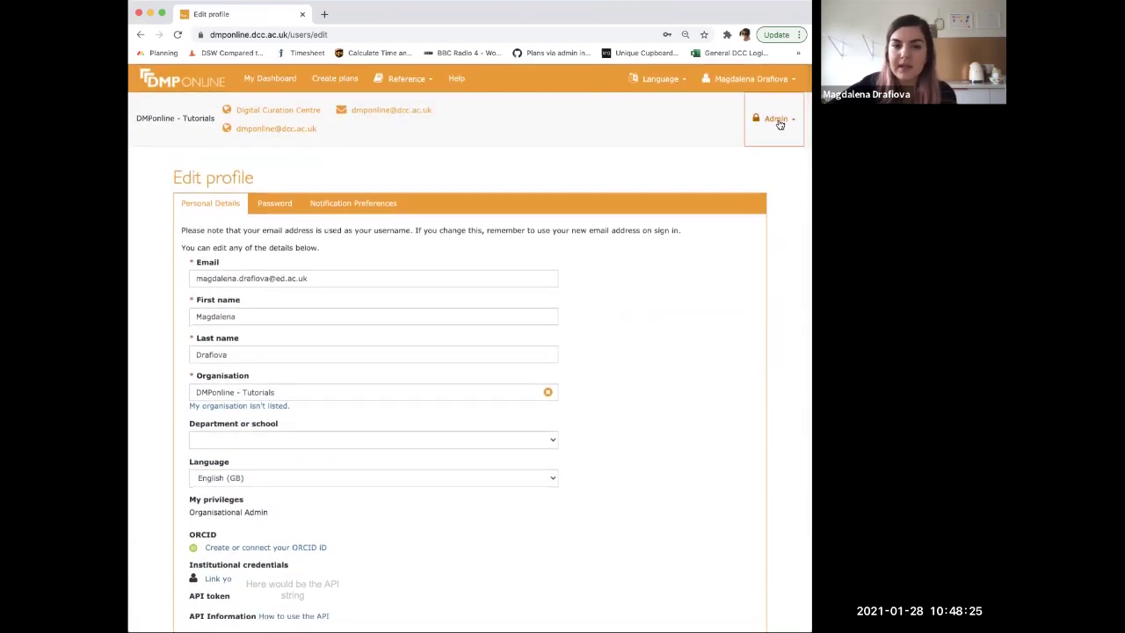
{"action": "left_click", "coordinate": [780, 124]}
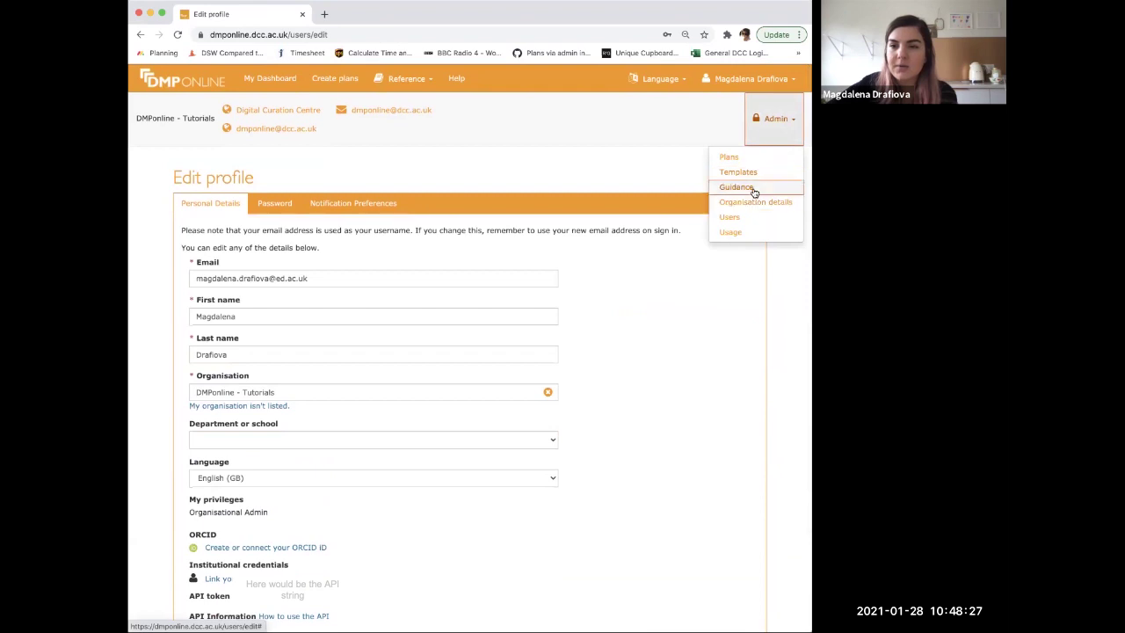
- Search the user accounts for the user's email and view the matching profile
{"action": "left_click", "coordinate": [737, 216]}
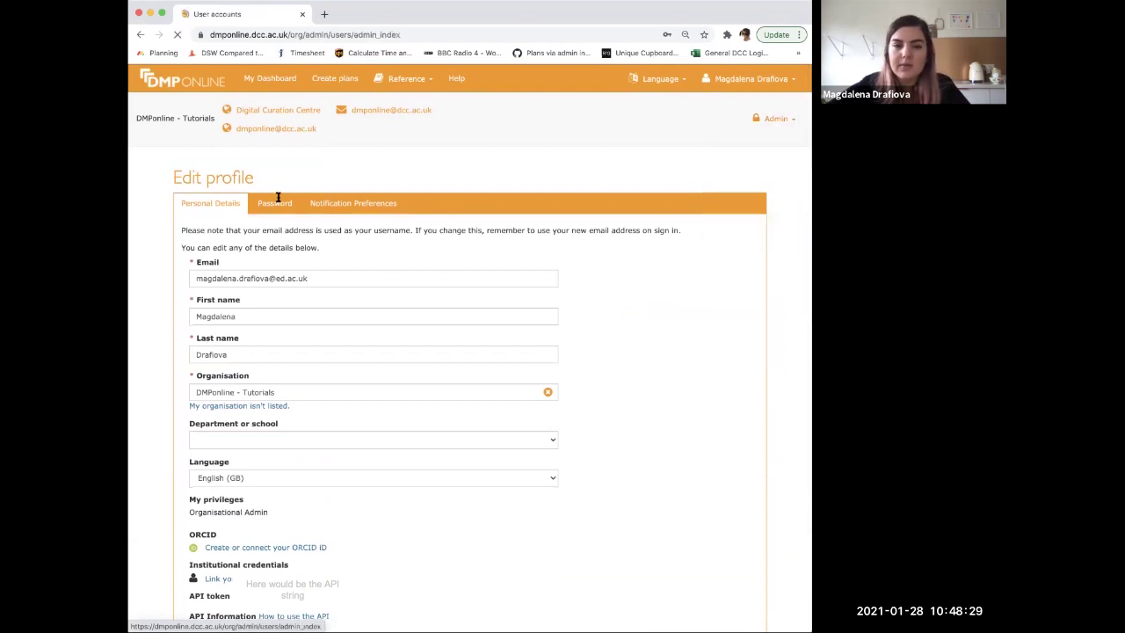
{"action": "left_click", "coordinate": [242, 242]}
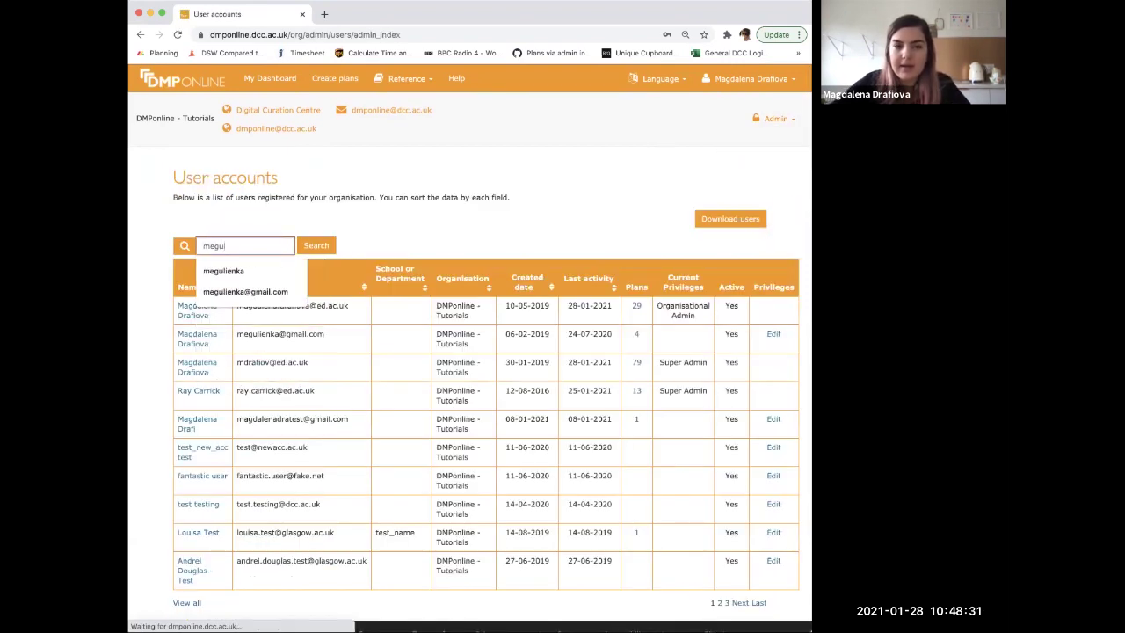
{"action": "key", "text": "Return"}
{"action": "left_click", "coordinate": [197, 301]}
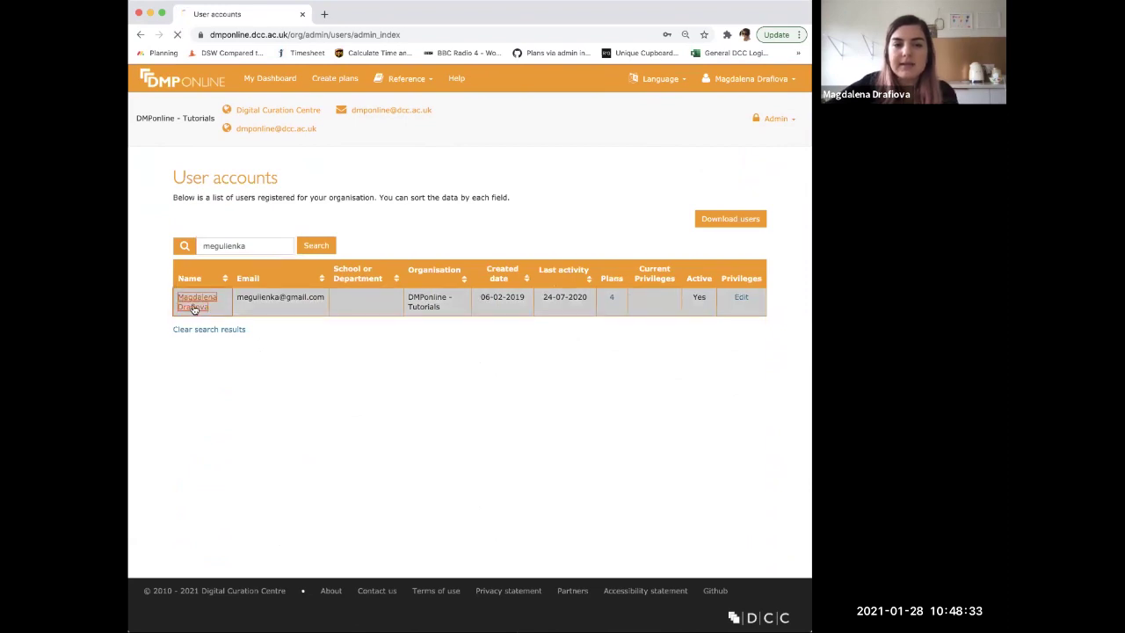
{"action": "left_click", "coordinate": [141, 35]}
- Search the user again and open their privileges dialog, reviewing the Manage organisation details option
{"action": "left_click", "coordinate": [256, 247]}
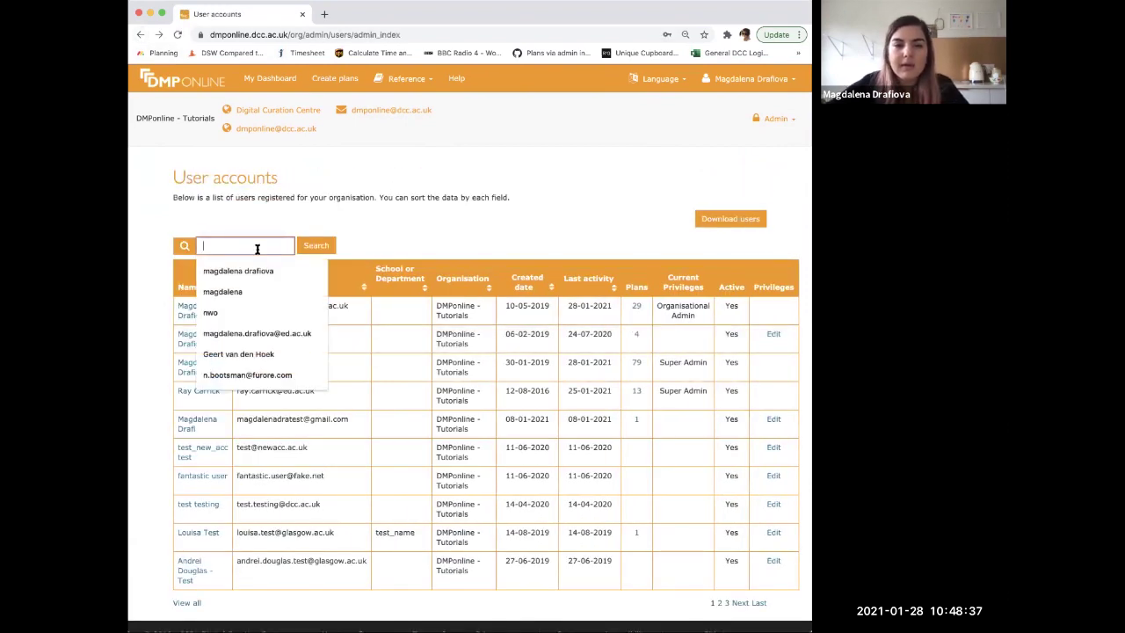
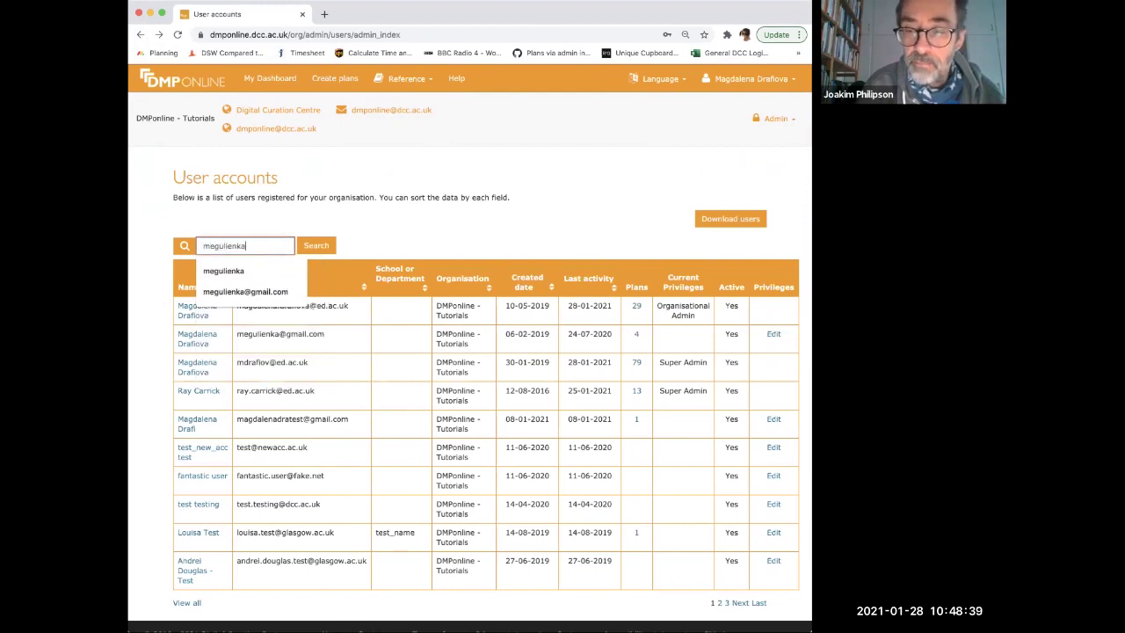
{"action": "key", "text": "Return"}
{"action": "left_click", "coordinate": [740, 298]}
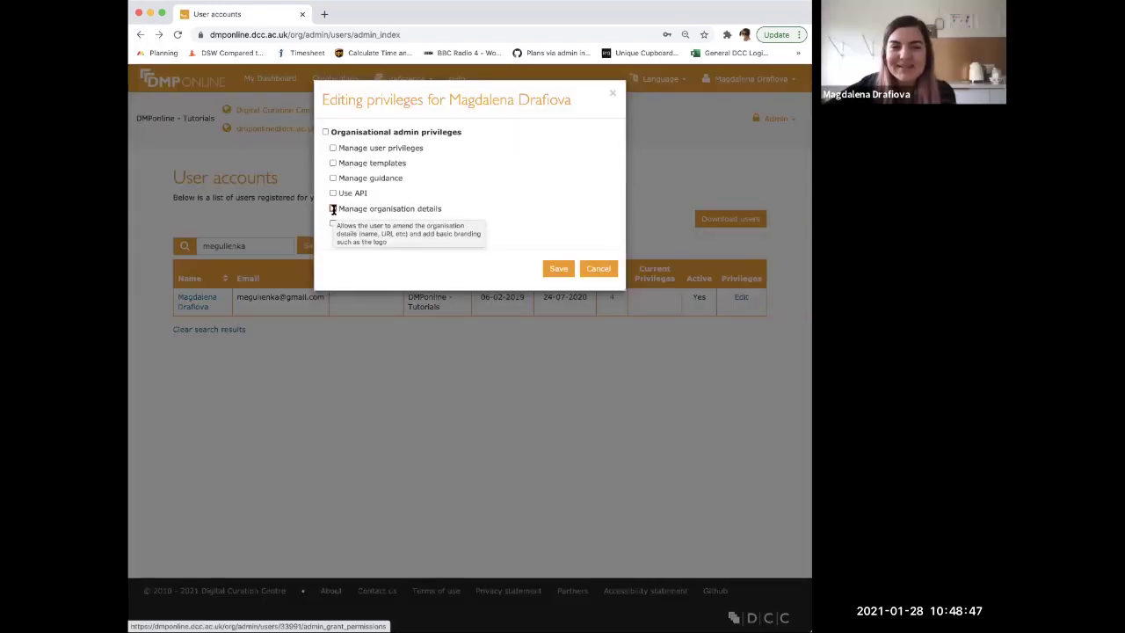
{"action": "mouse_move", "coordinate": [377, 222]}
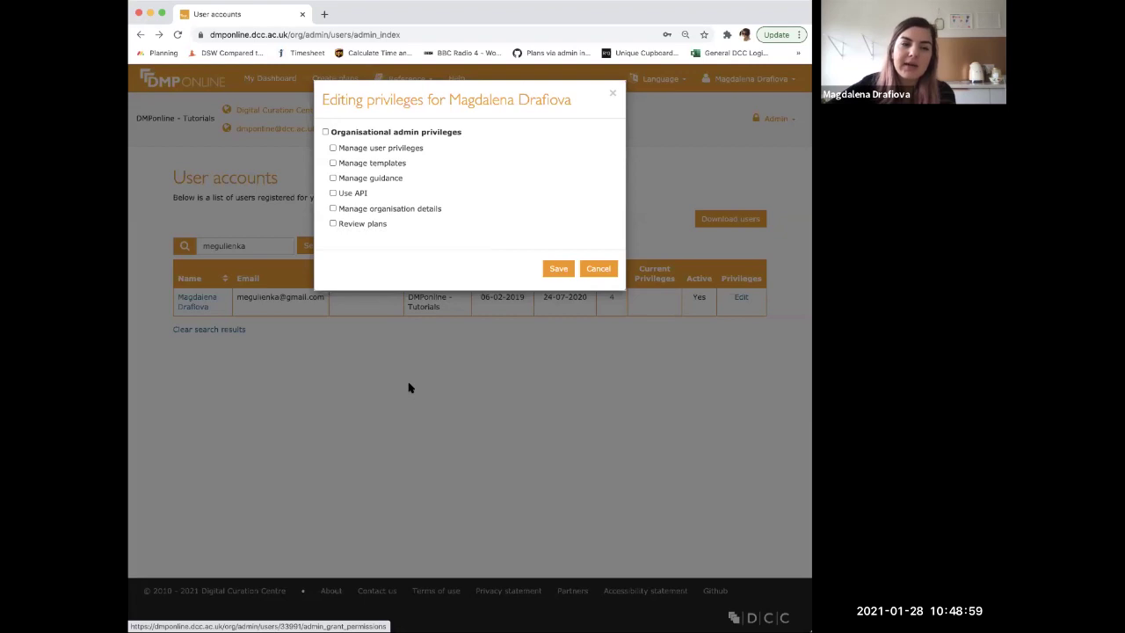
- Close the privileges dialog and browse the Organisation details page
{"action": "left_click", "coordinate": [613, 94]}
{"action": "left_click", "coordinate": [767, 119]}
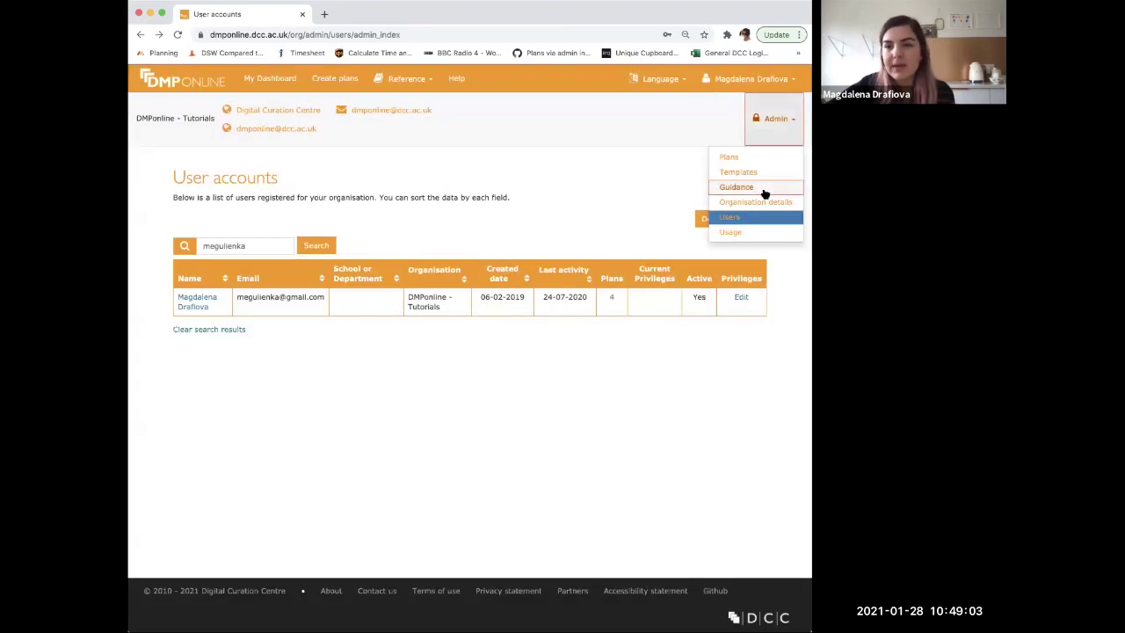
{"action": "left_click", "coordinate": [754, 204]}
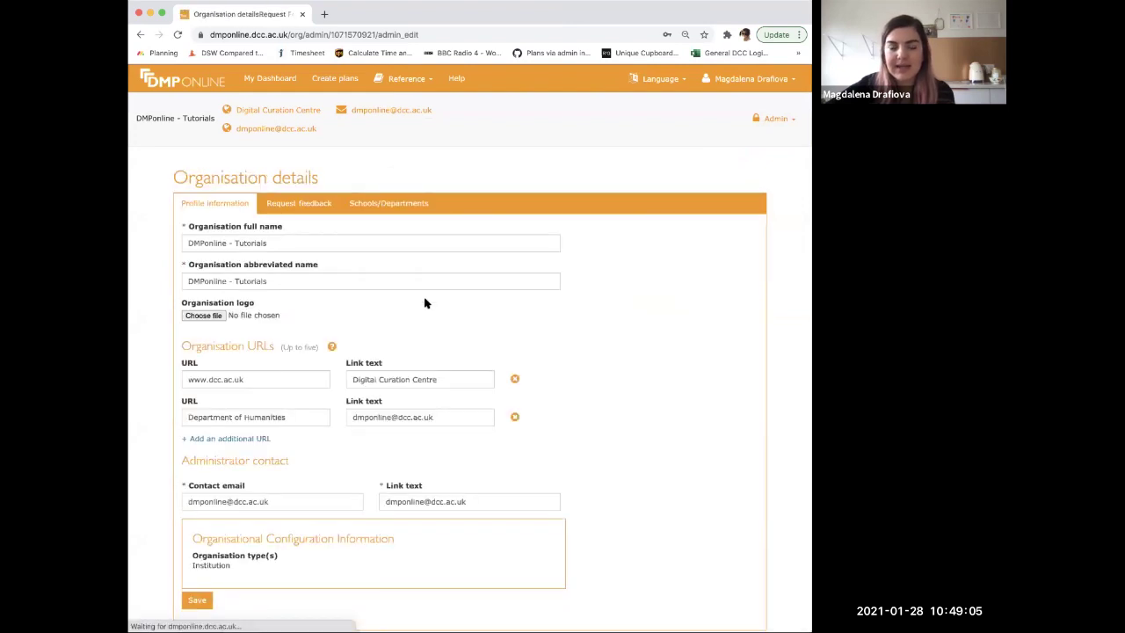
{"action": "scroll", "coordinate": [424, 303], "scroll_direction": "down", "scroll_amount": 2}
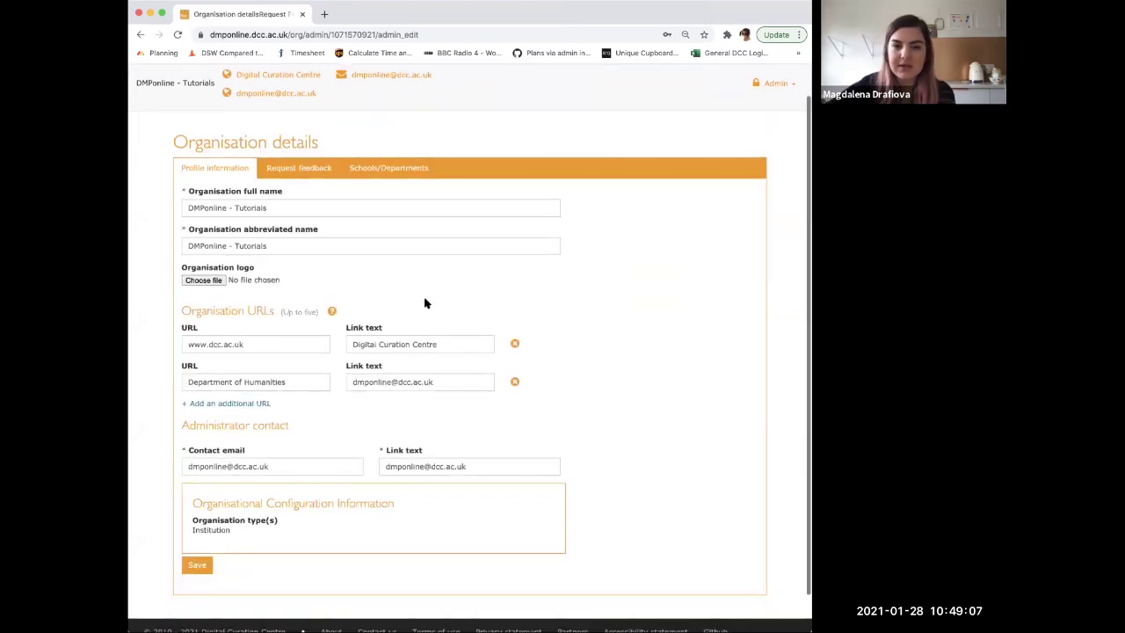
{"action": "scroll", "coordinate": [232, 332], "scroll_direction": "up", "scroll_amount": 2}
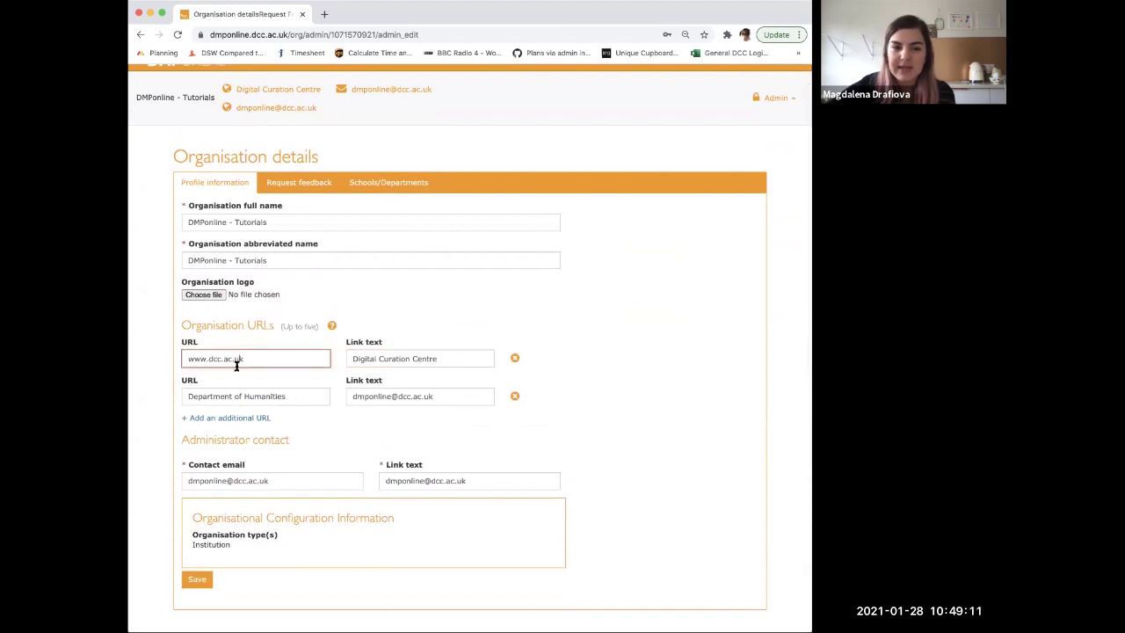
{"action": "scroll", "coordinate": [265, 480], "scroll_direction": "up", "scroll_amount": 1}
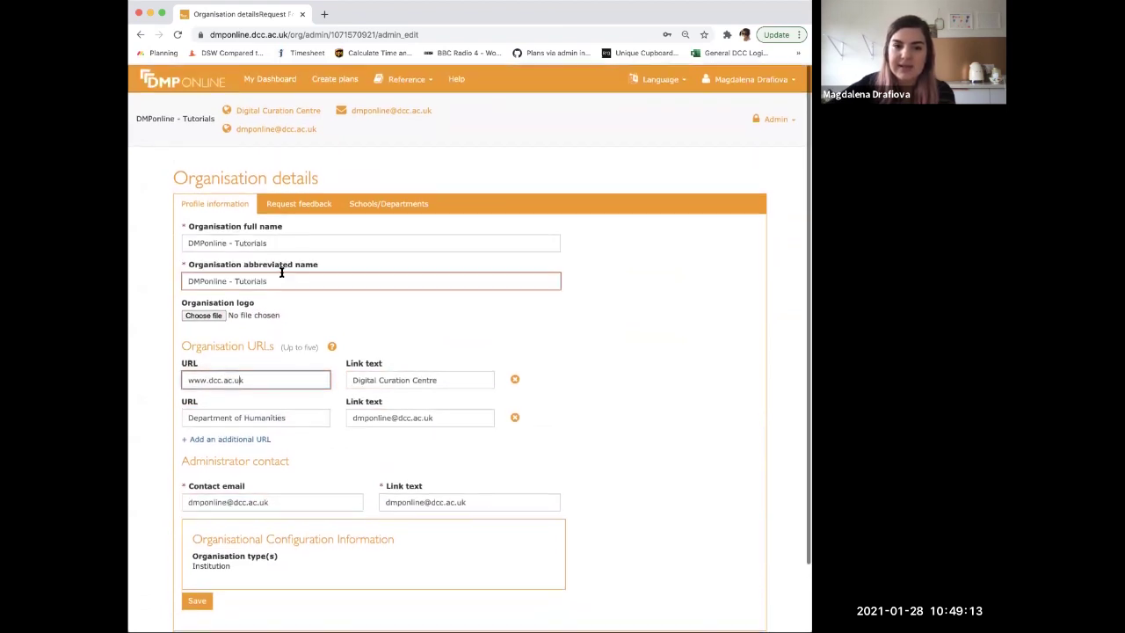
- View the Request feedback and Schools/Departments tabs, listing School of Law and test_name
{"action": "left_click", "coordinate": [298, 203]}
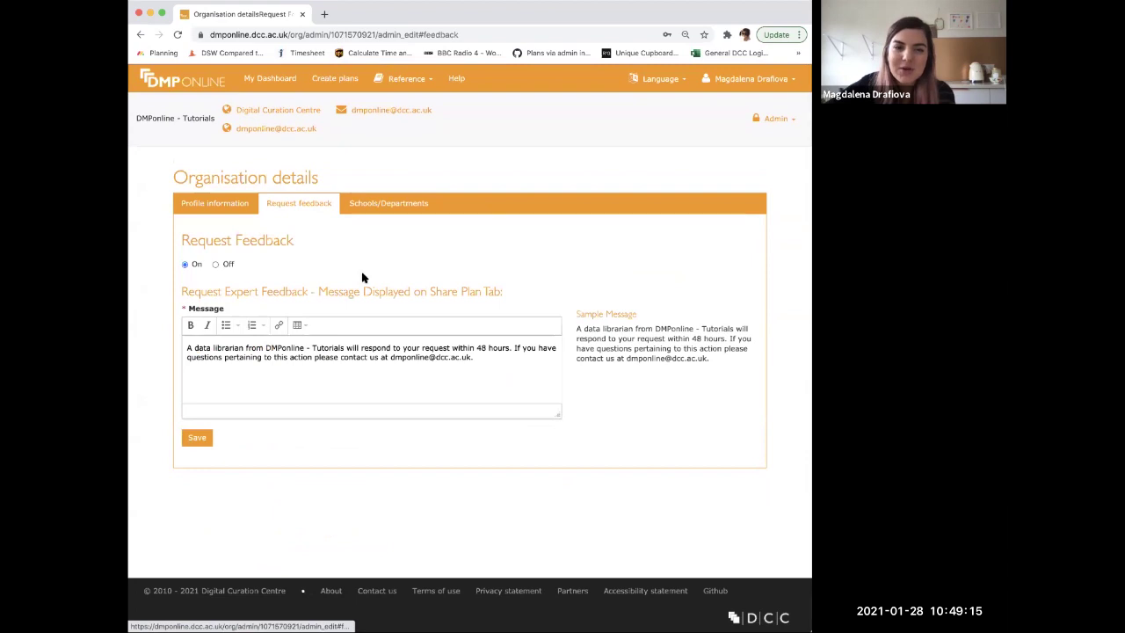
{"action": "left_click", "coordinate": [416, 209]}
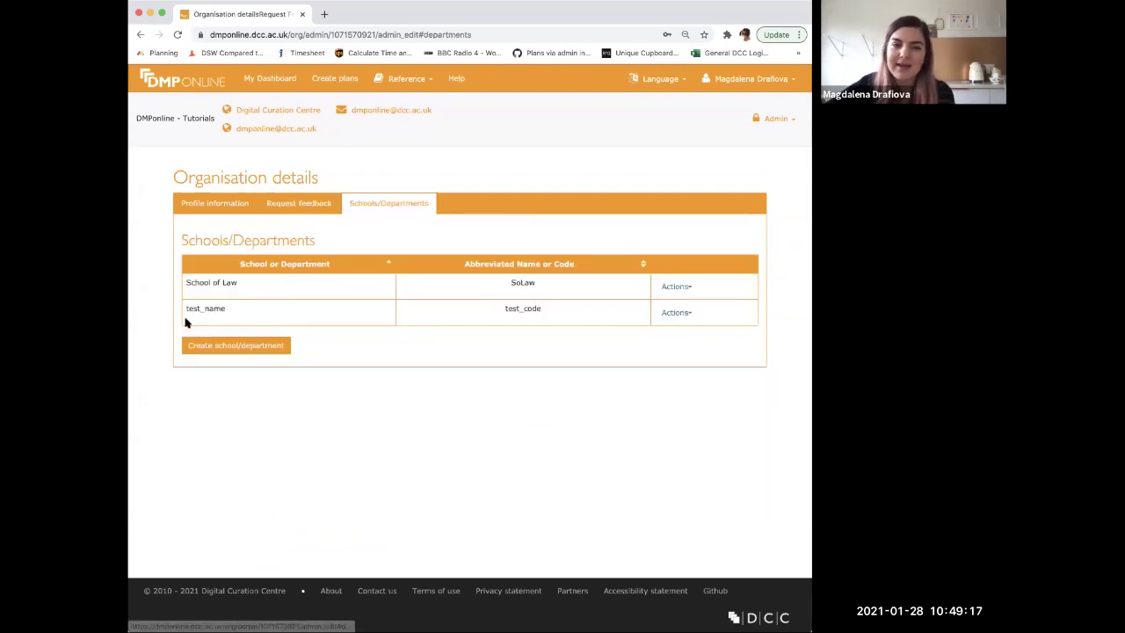
{"action": "left_click", "coordinate": [782, 118]}
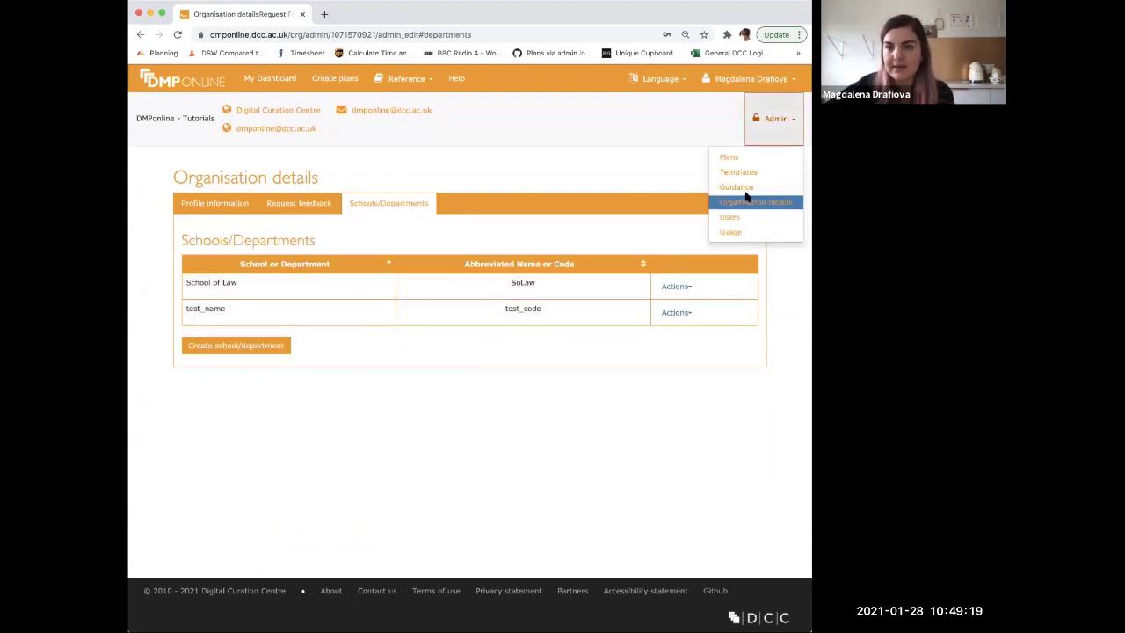
{"action": "left_click", "coordinate": [729, 217]}
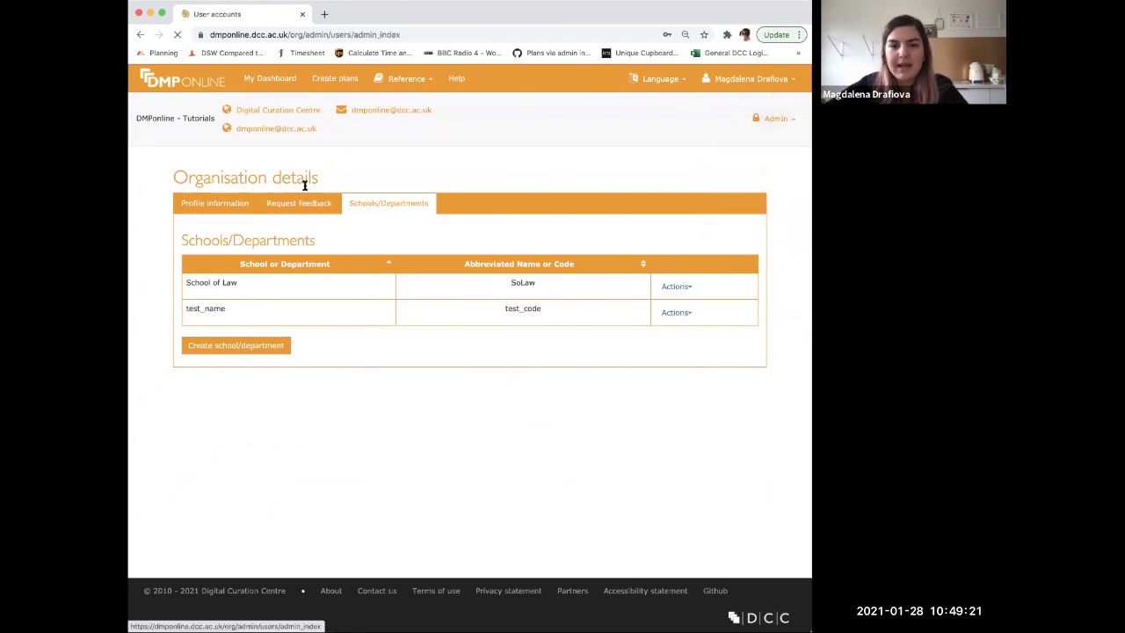
- Search for the user's email, open their privileges dialog, and tick Review plans
{"action": "left_click", "coordinate": [216, 245]}
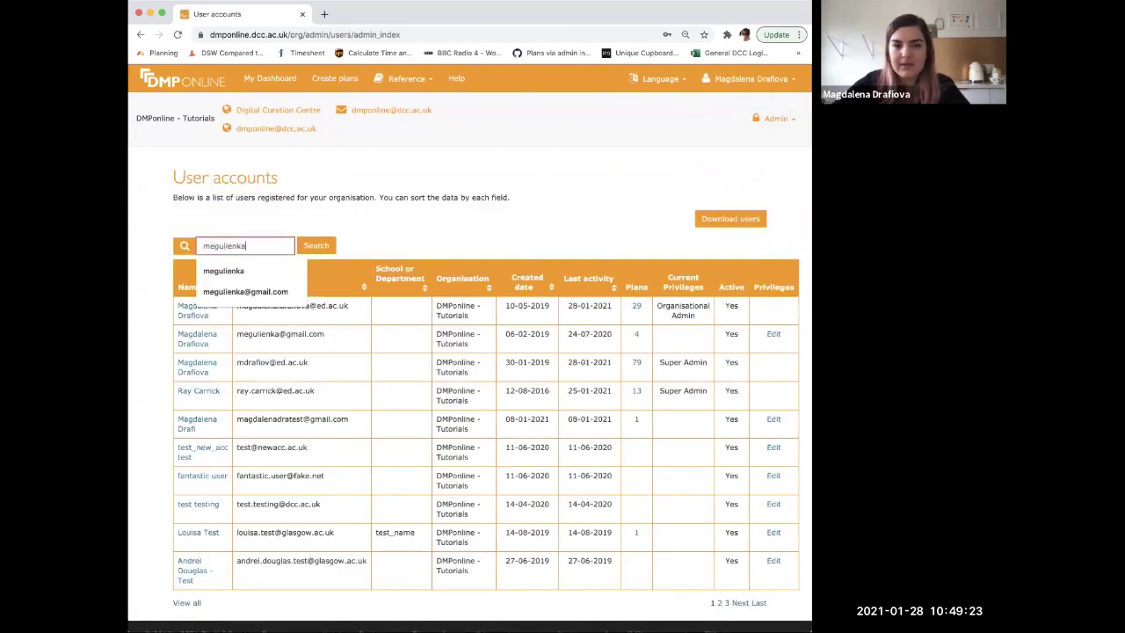
{"action": "key", "text": "Return"}
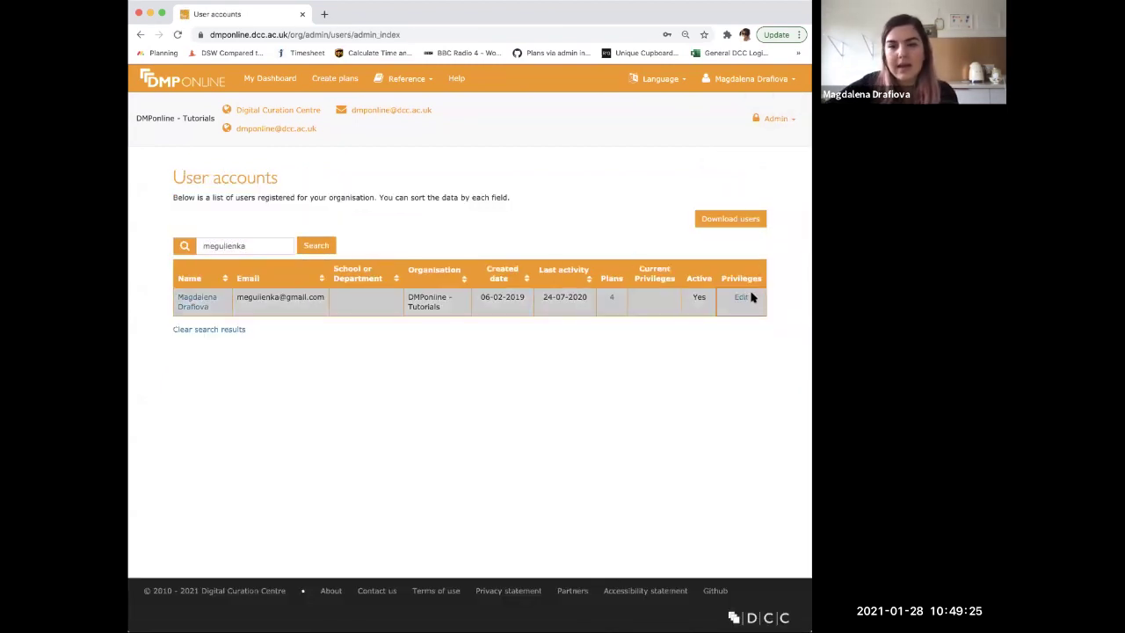
{"action": "left_click", "coordinate": [741, 297]}
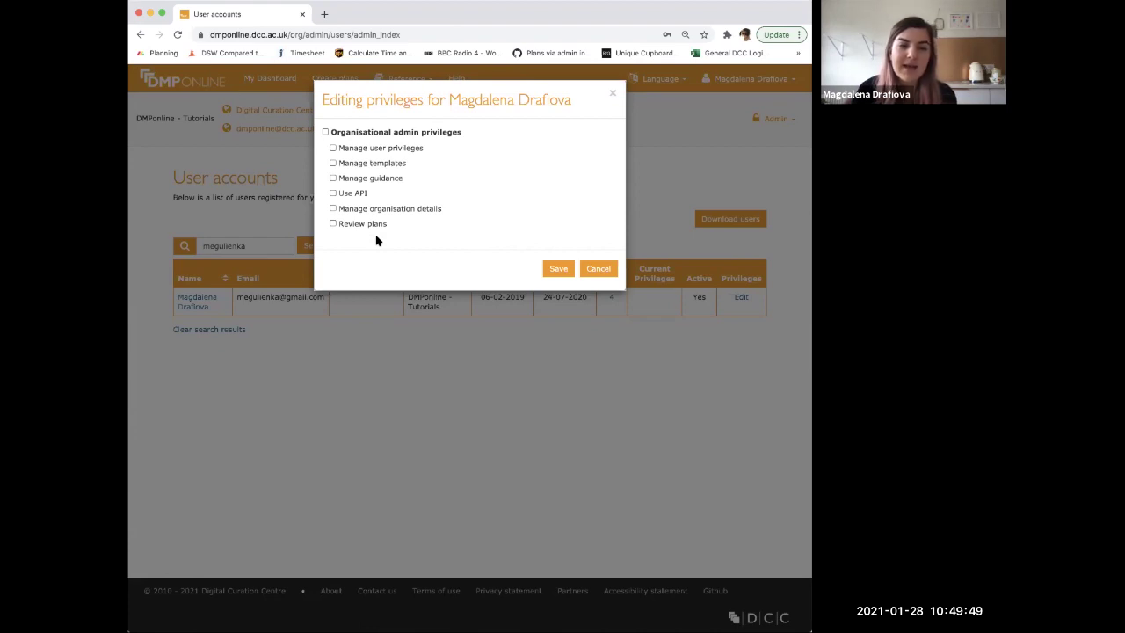
{"action": "left_click", "coordinate": [332, 224]}
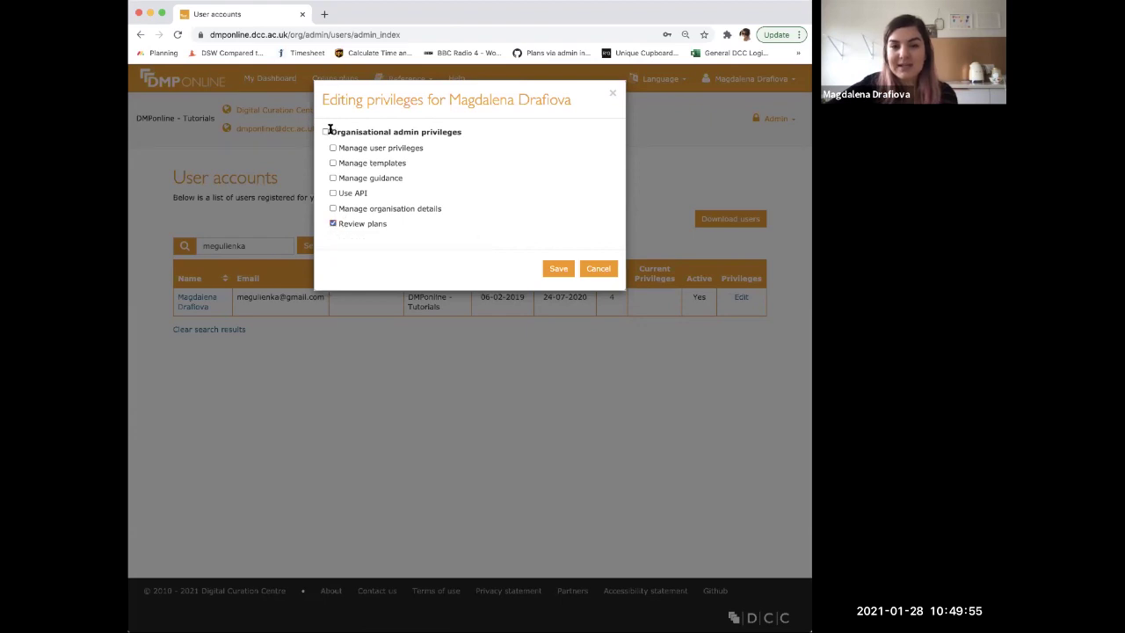